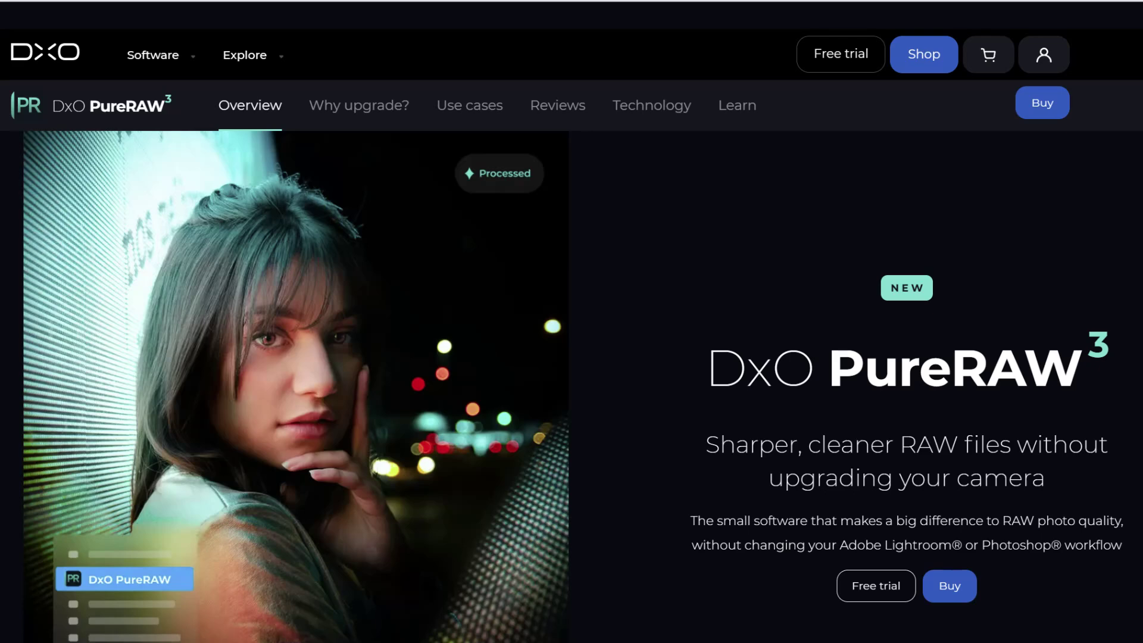
- Scroll the PureRAW 3 overview page down to the noise reduction and optical corrections section
scroll(1139, 382, down, 5)
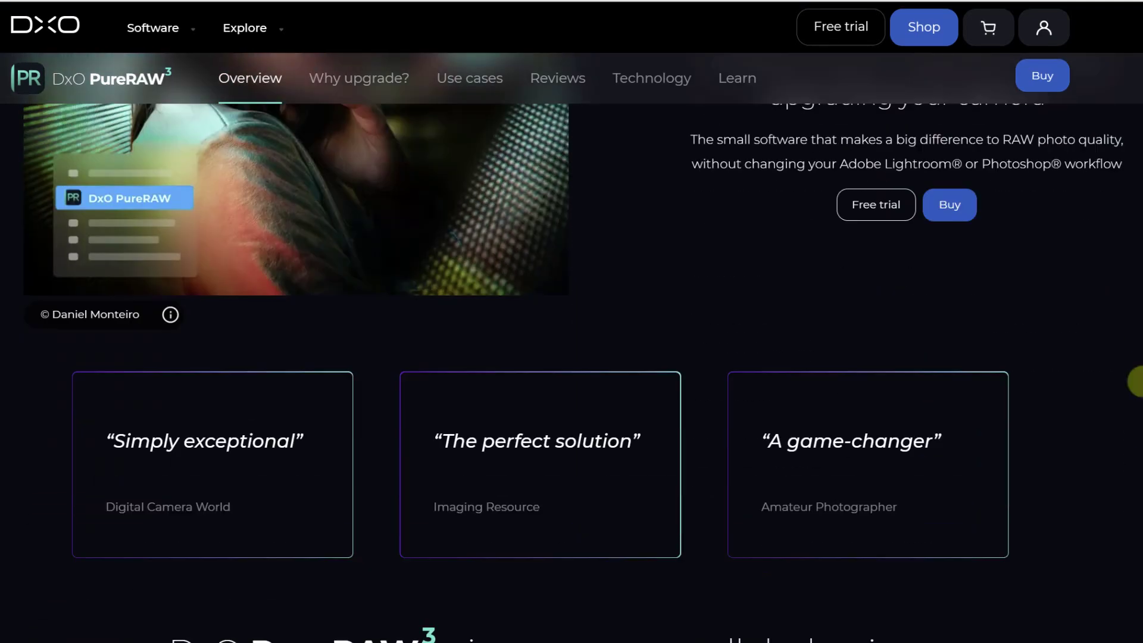
scroll(1140, 381, down, 5)
scroll(1140, 381, down, 3)
scroll(1139, 382, up, 3)
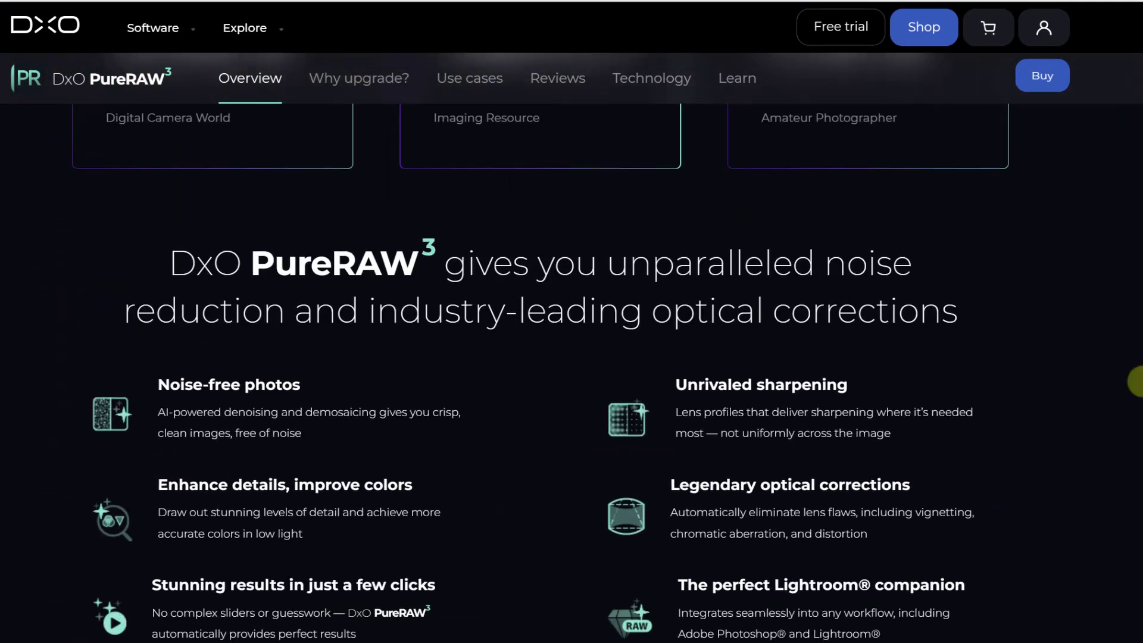
- Scroll further to reveal the six-item feature list, from Noise-free photos to The perfect Lightroom® companion
scroll(1140, 381, down, 2)
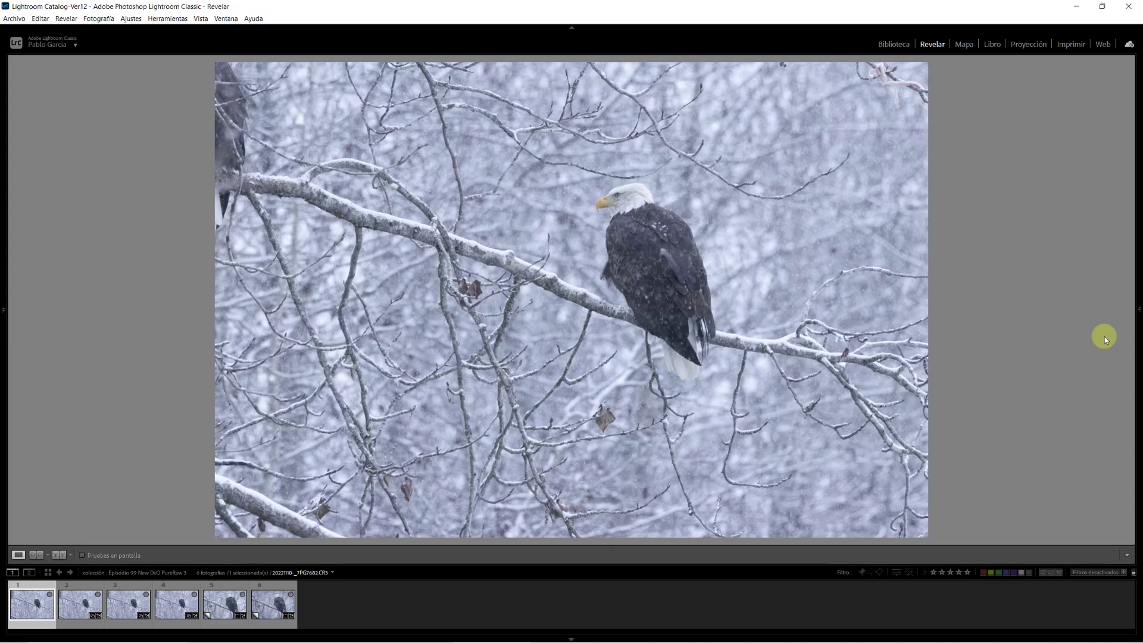
click(645, 247)
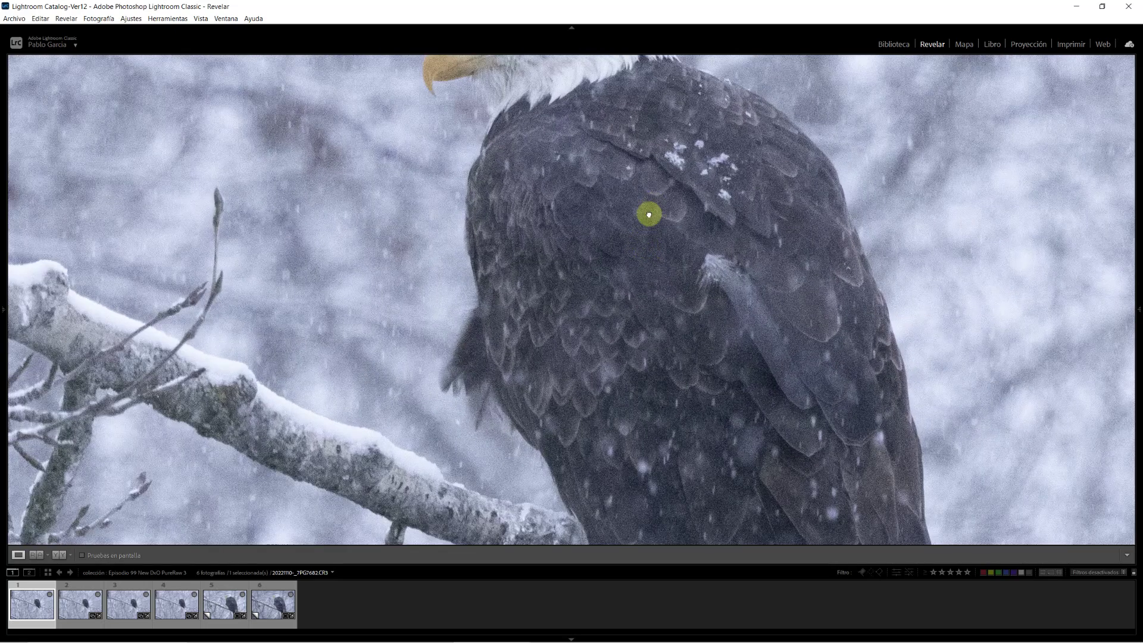
drag(649, 214, 738, 358)
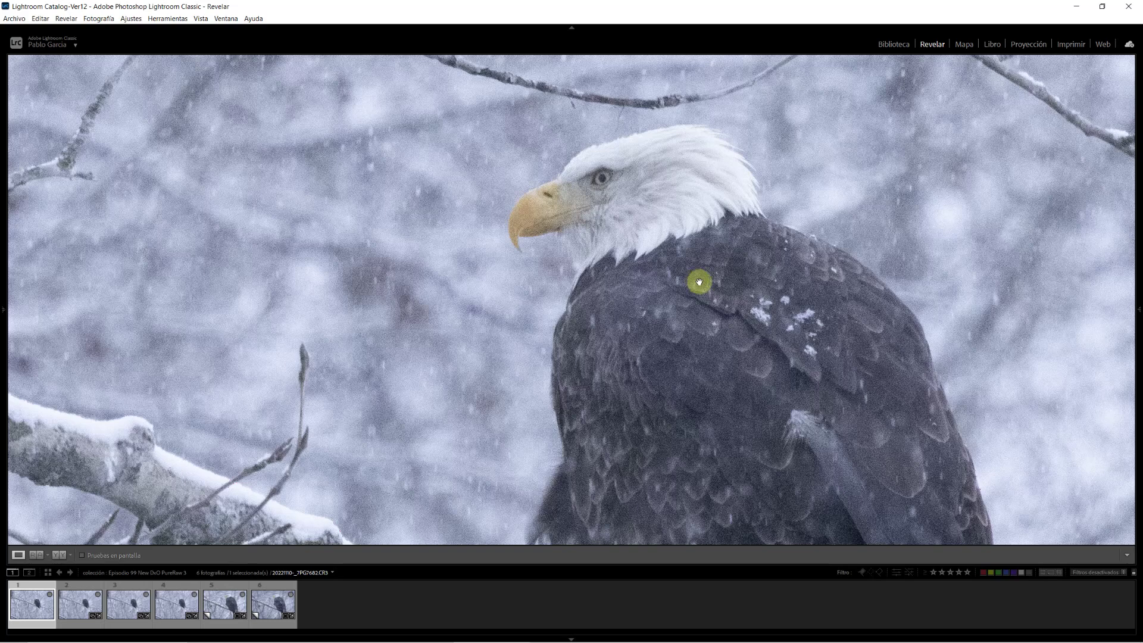
click(833, 357)
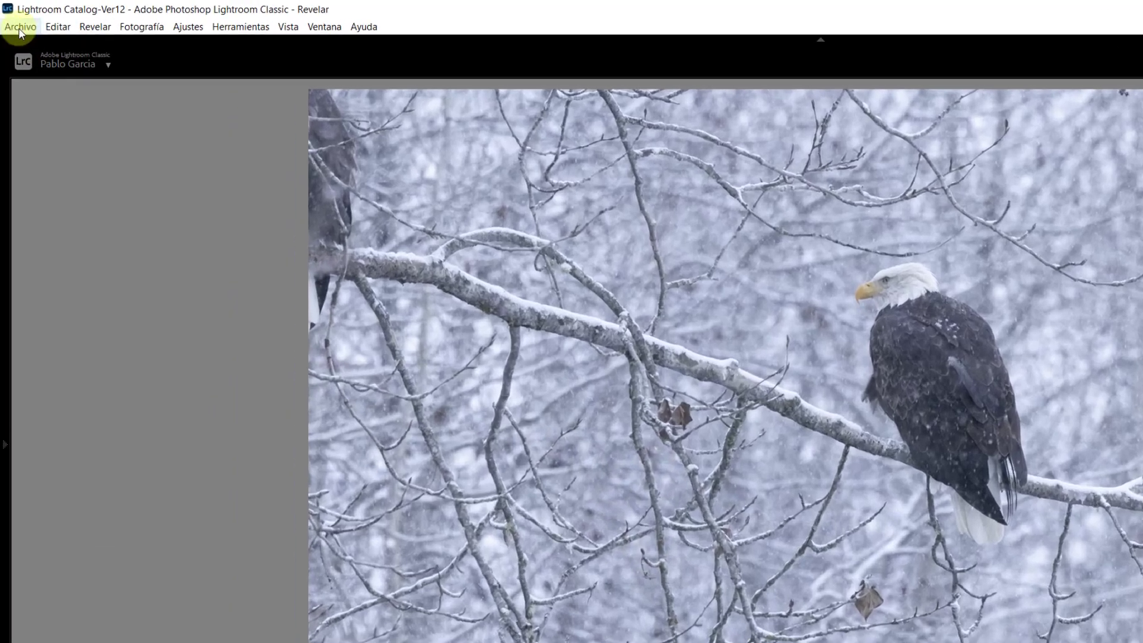
- Review the plug-in options, then send the eagle photo to DxO PureRAW 3 from its context menu
click(19, 27)
mouse_move(80, 441)
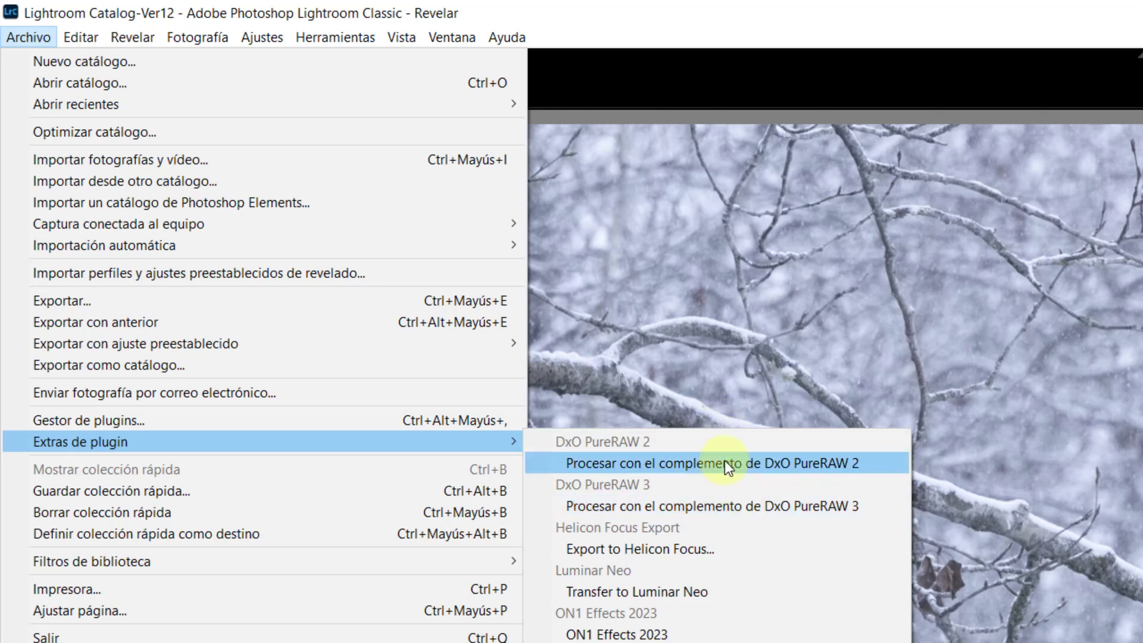
click(723, 505)
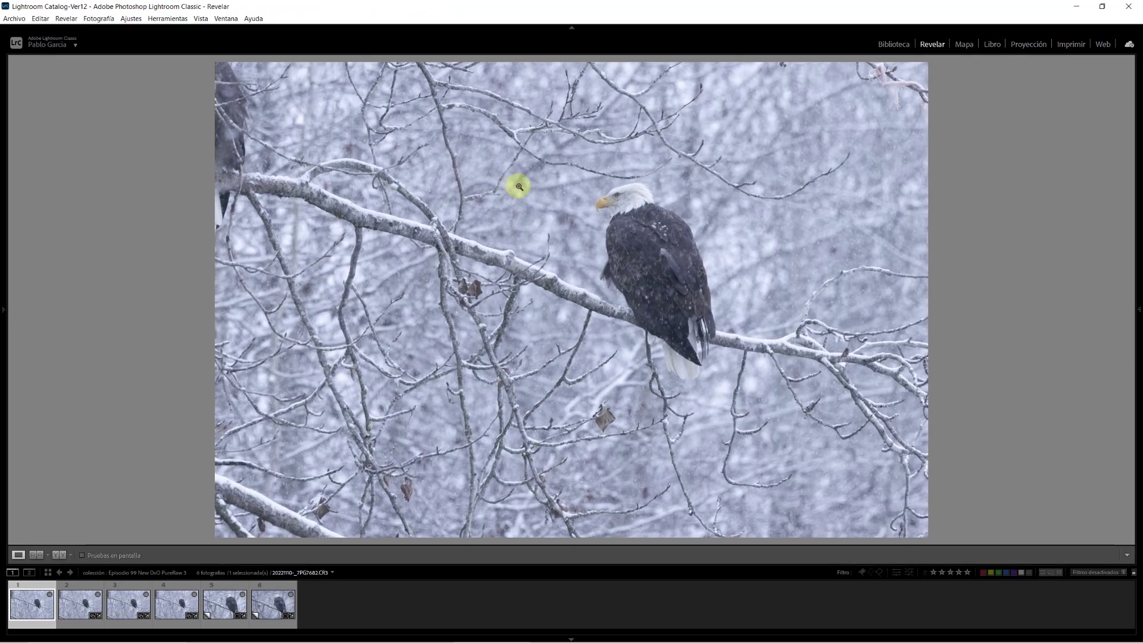
right_click(509, 180)
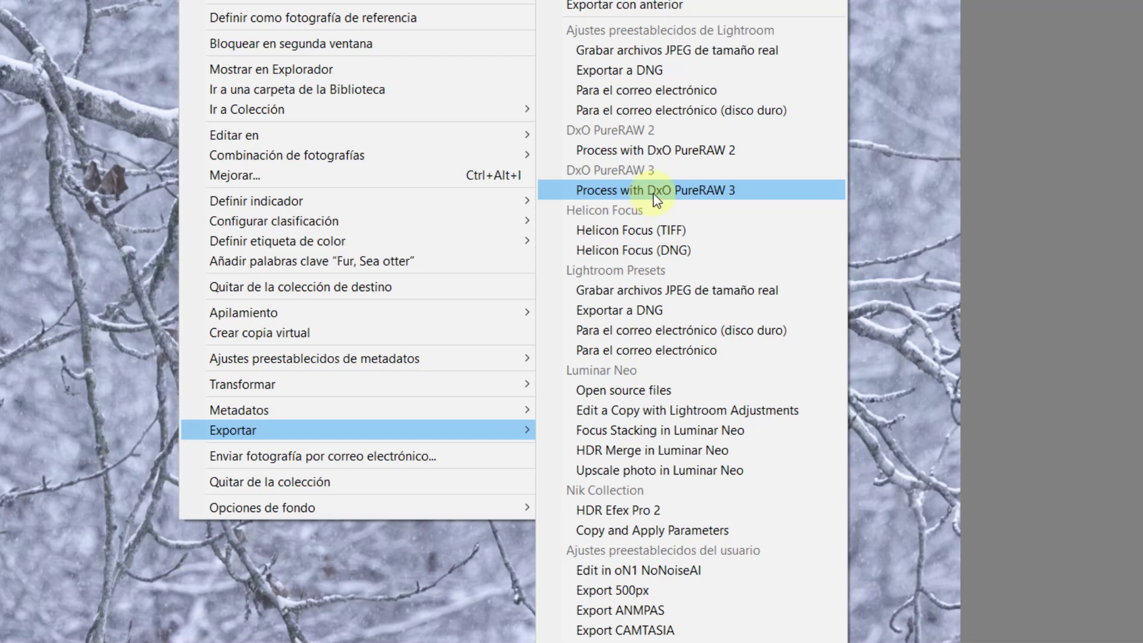
click(653, 191)
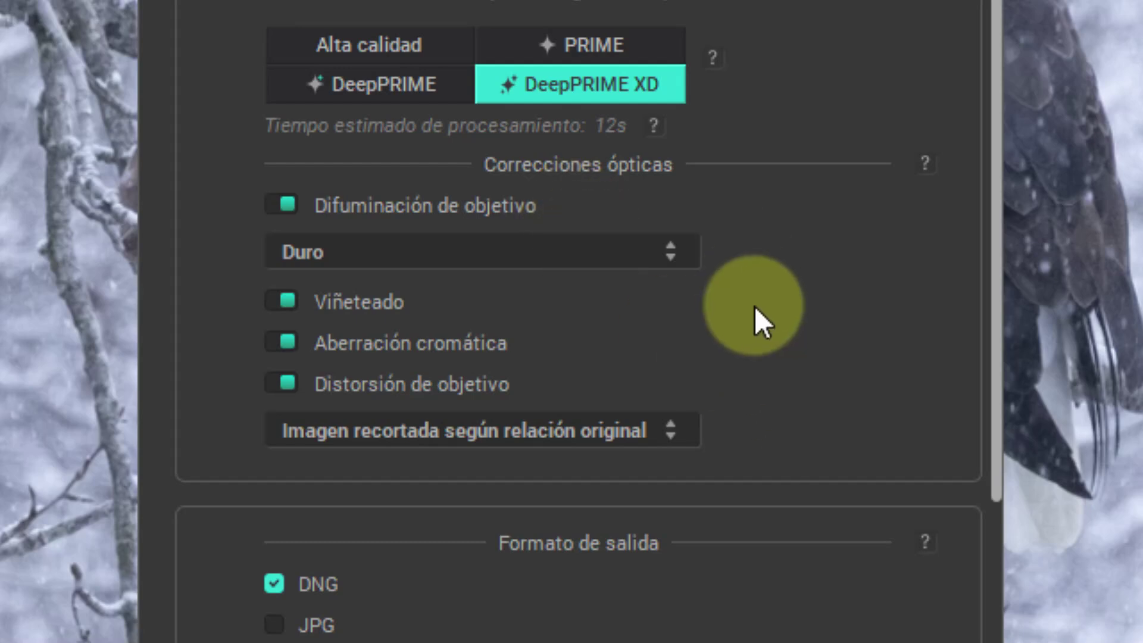
- Show the Difuminación de objetivo strength choices: Suave, Estándar, Fuerte and Duro
click(678, 246)
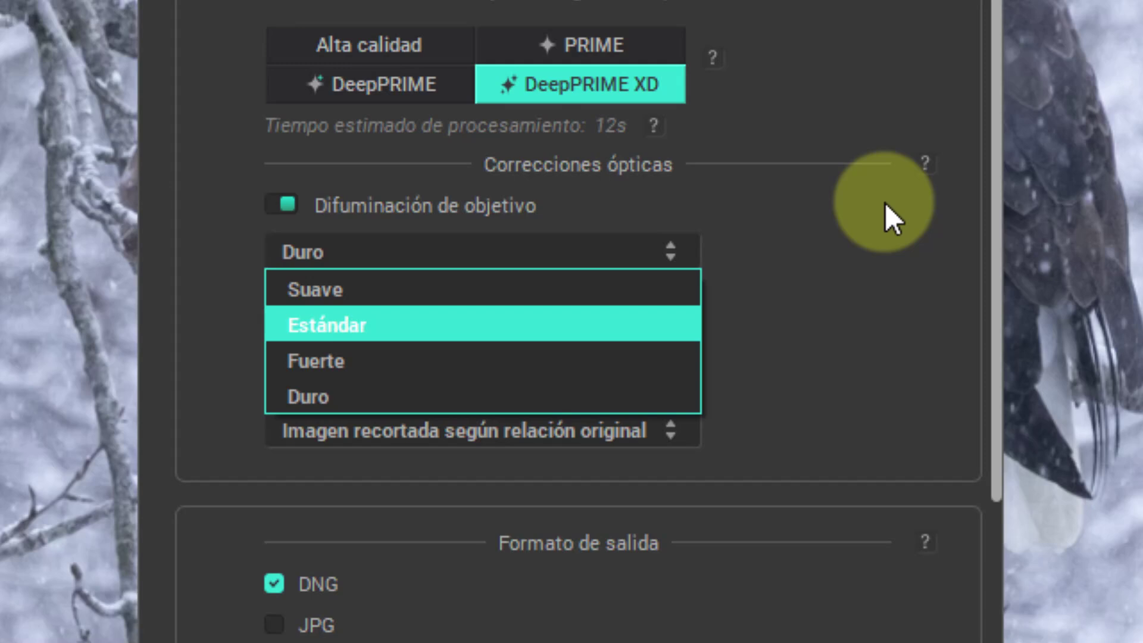
- Change lens softness strength from Duro to Estándar, then show the distortion crop mode choices
click(1071, 339)
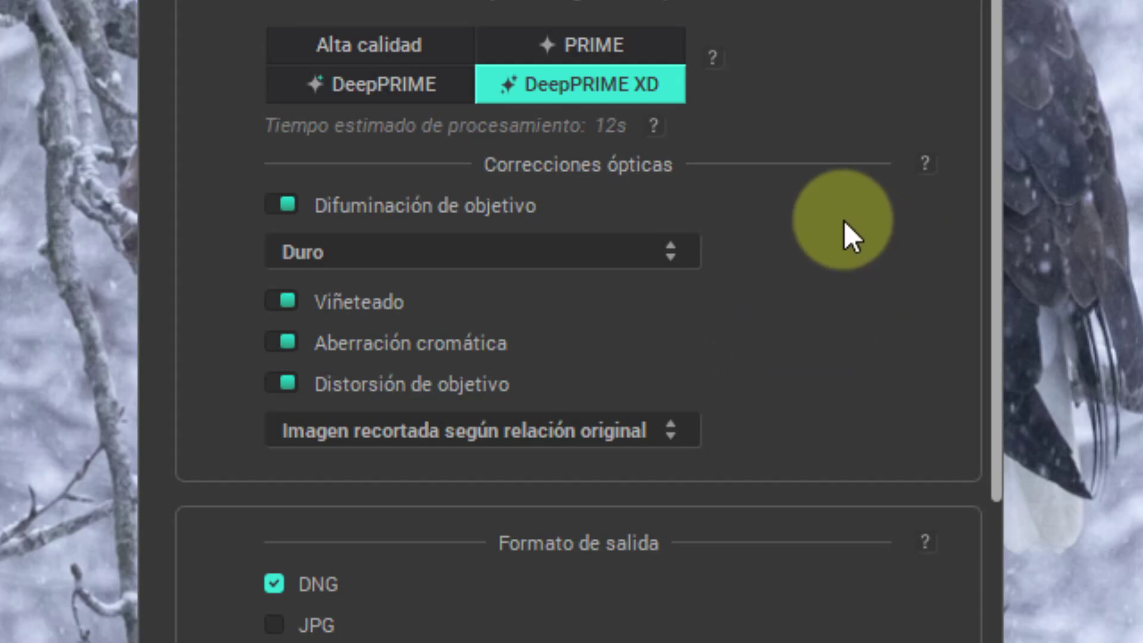
click(667, 244)
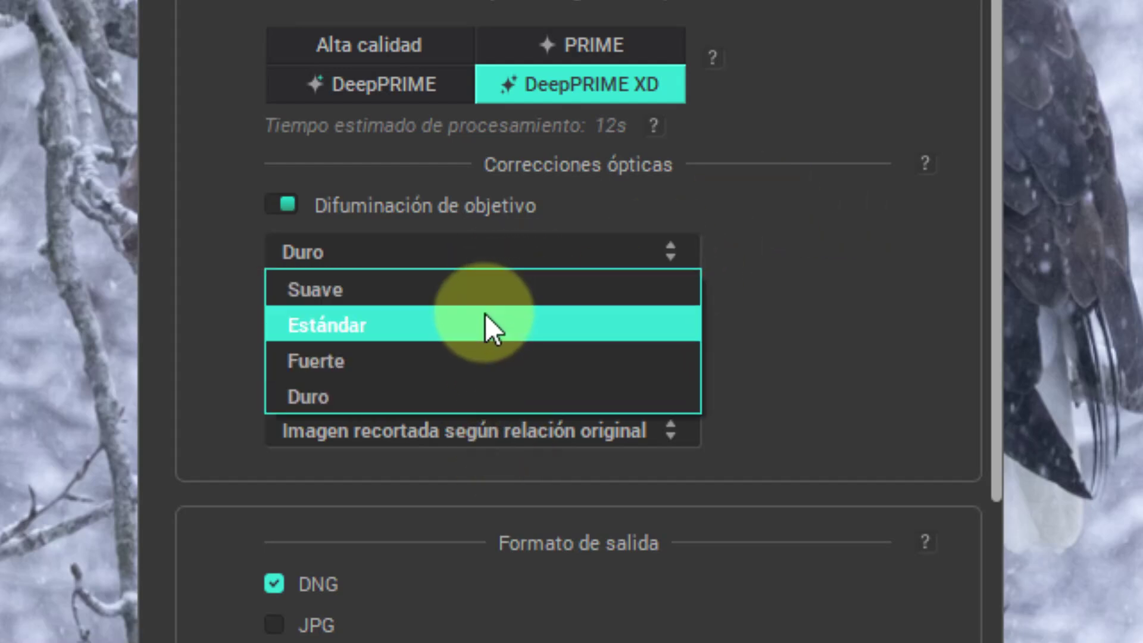
click(485, 322)
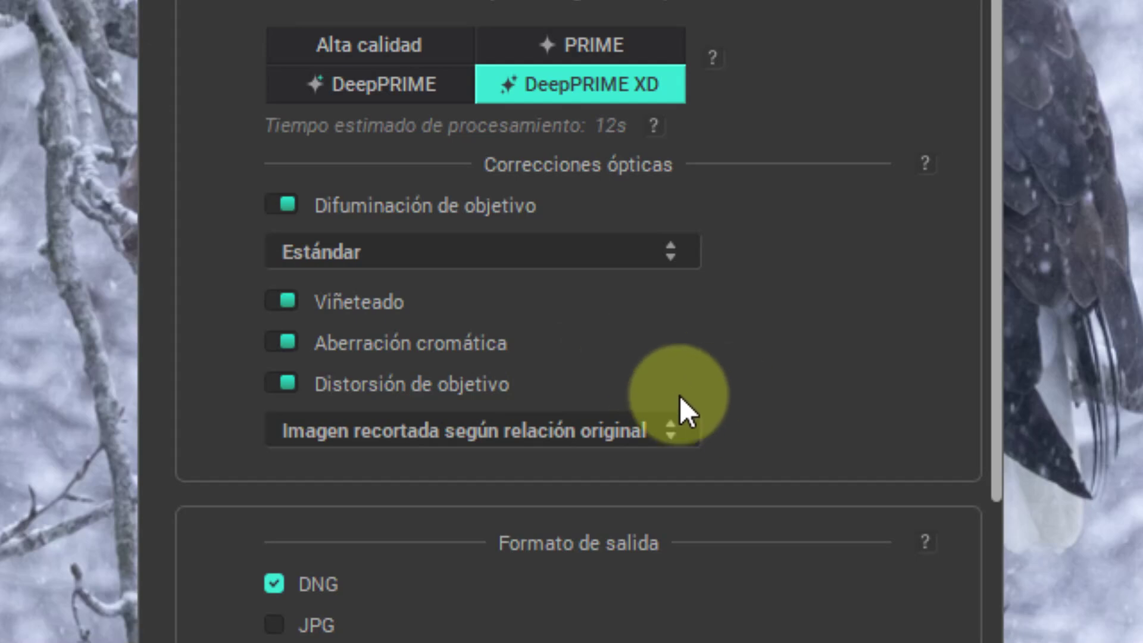
click(677, 429)
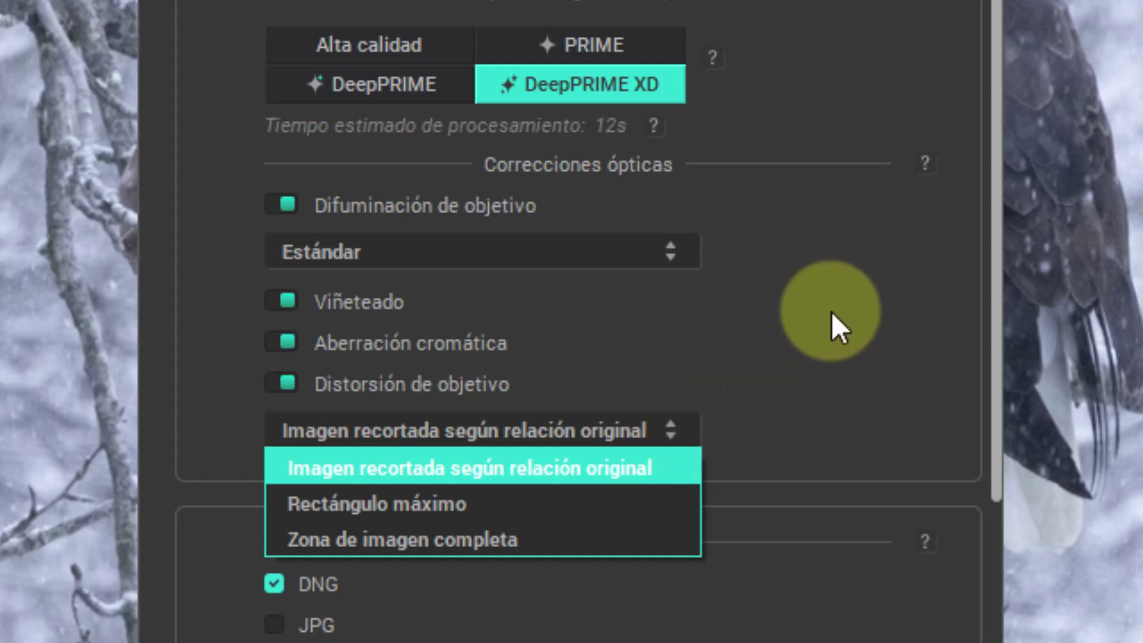
click(832, 318)
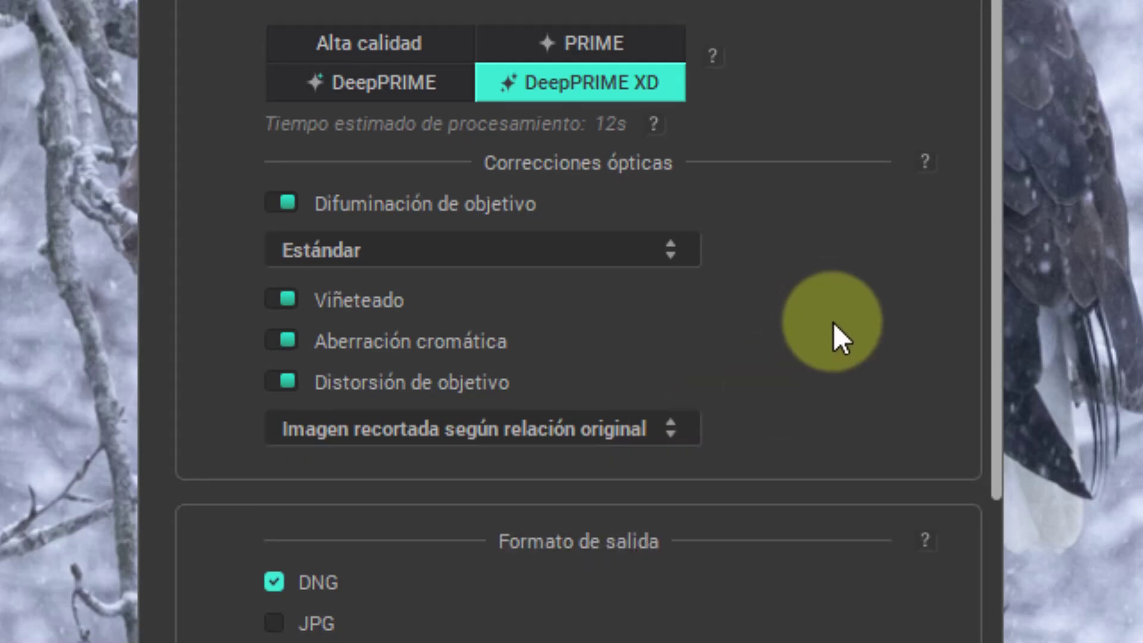
click(674, 428)
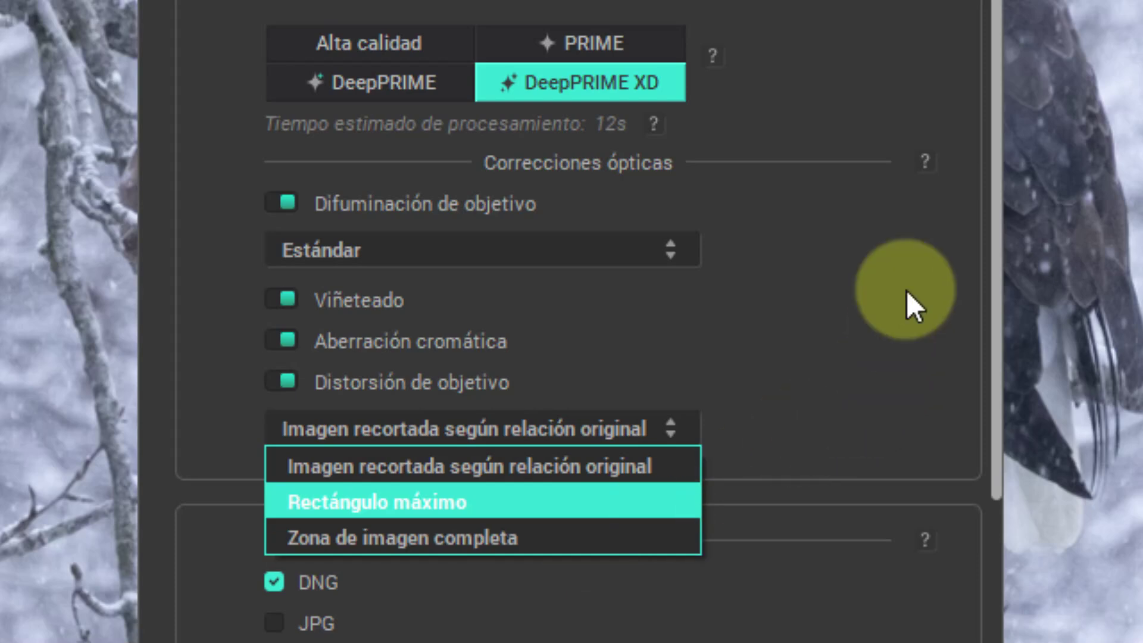
click(913, 306)
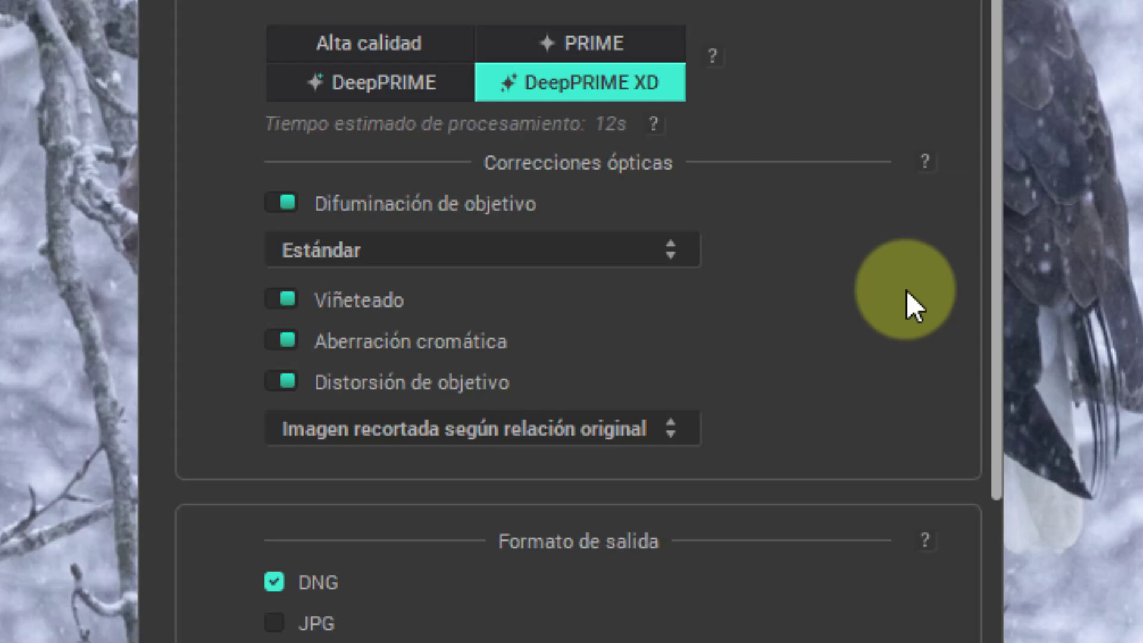
scroll(893, 289, down, 5)
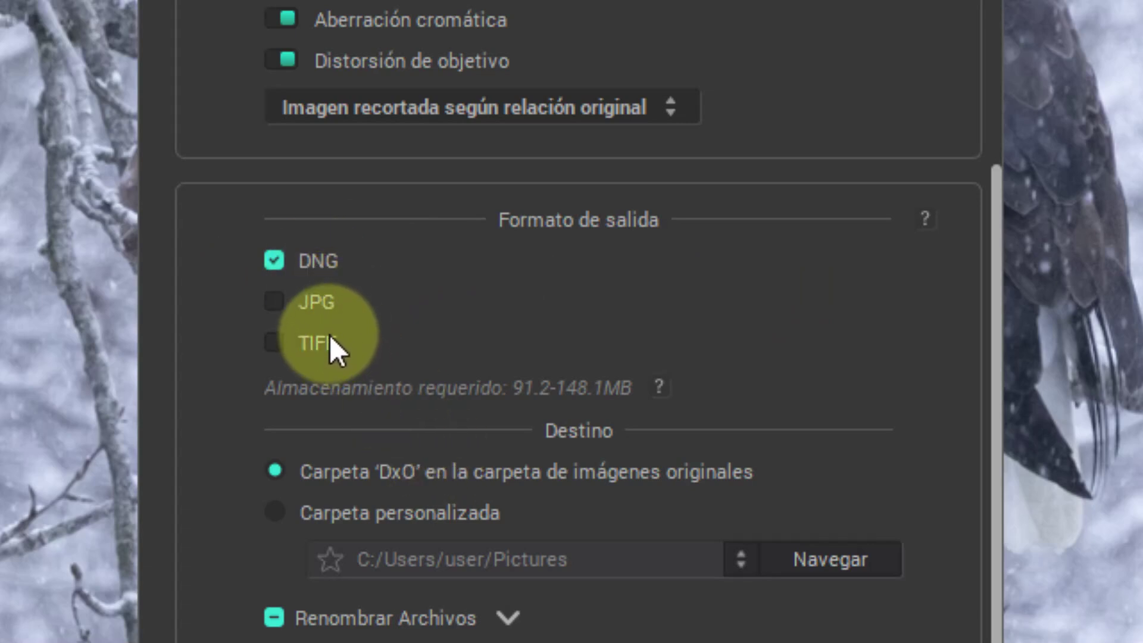
click(274, 343)
click(274, 301)
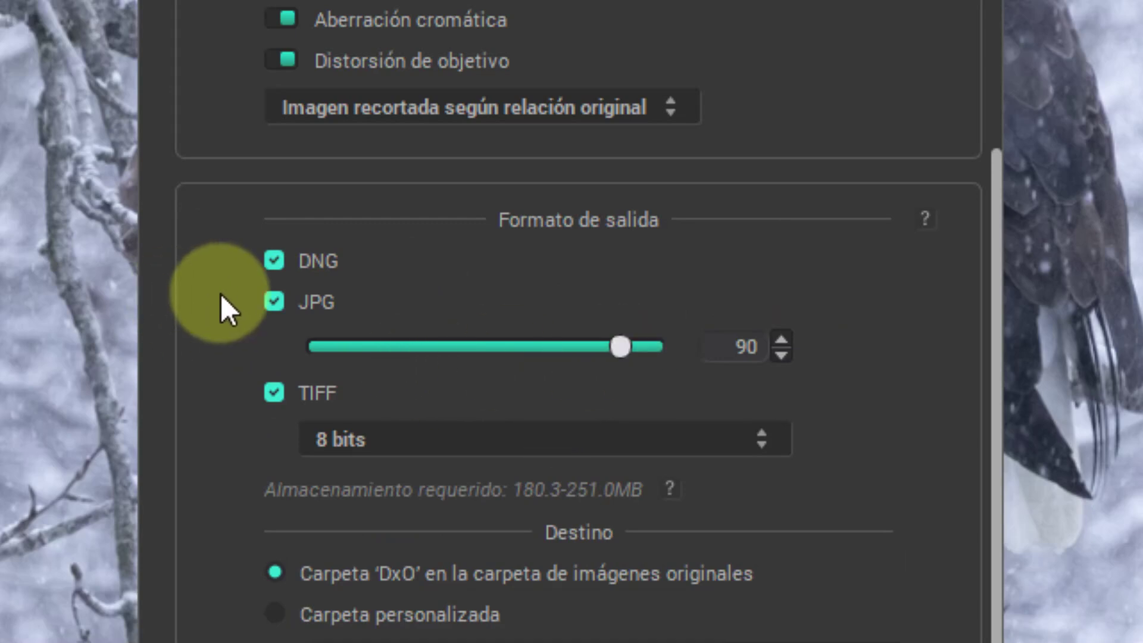
click(273, 300)
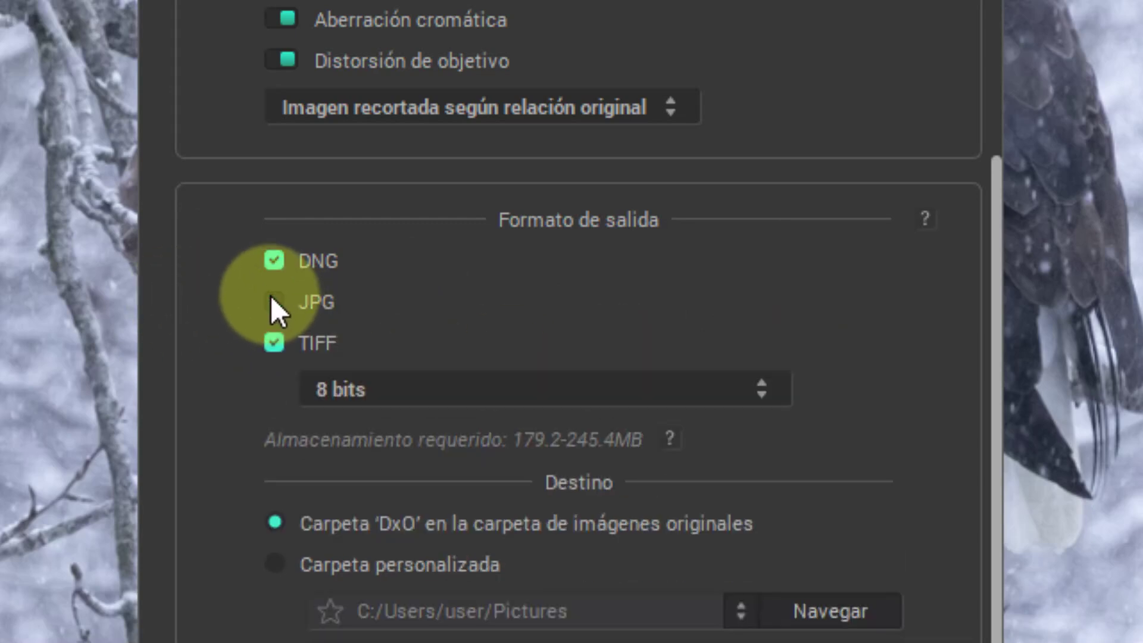
click(588, 388)
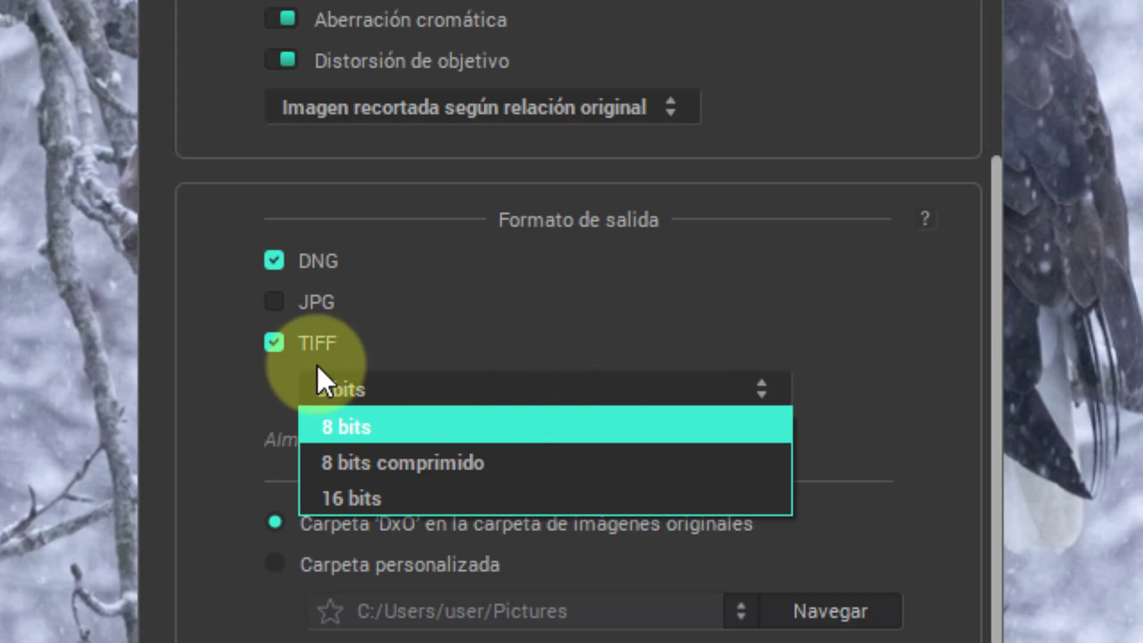
click(273, 343)
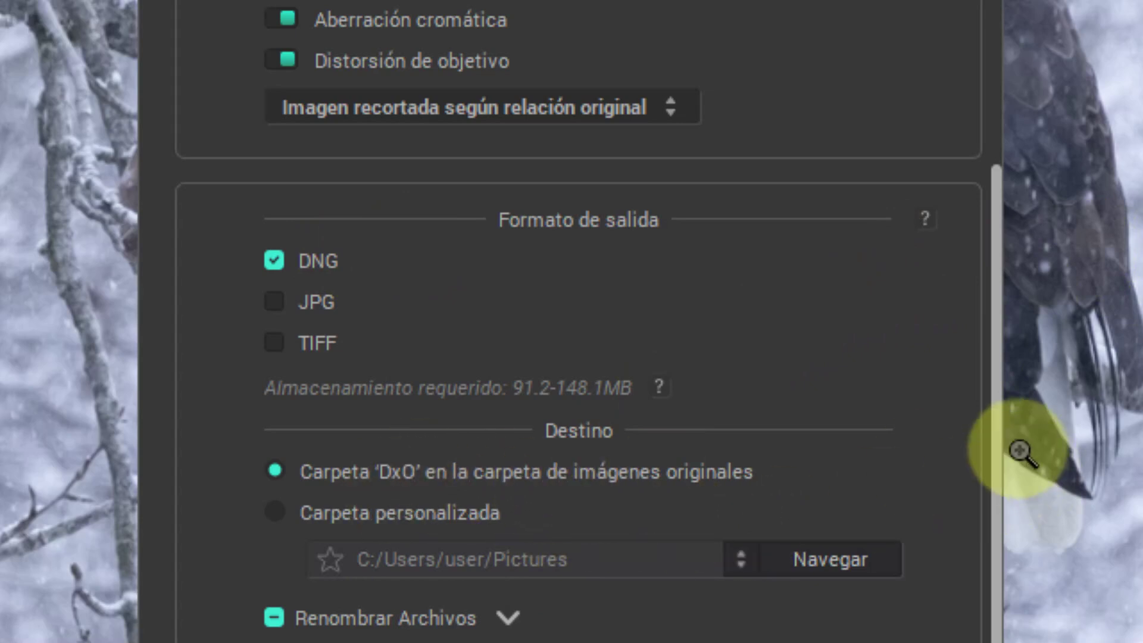
drag(994, 477, 995, 596)
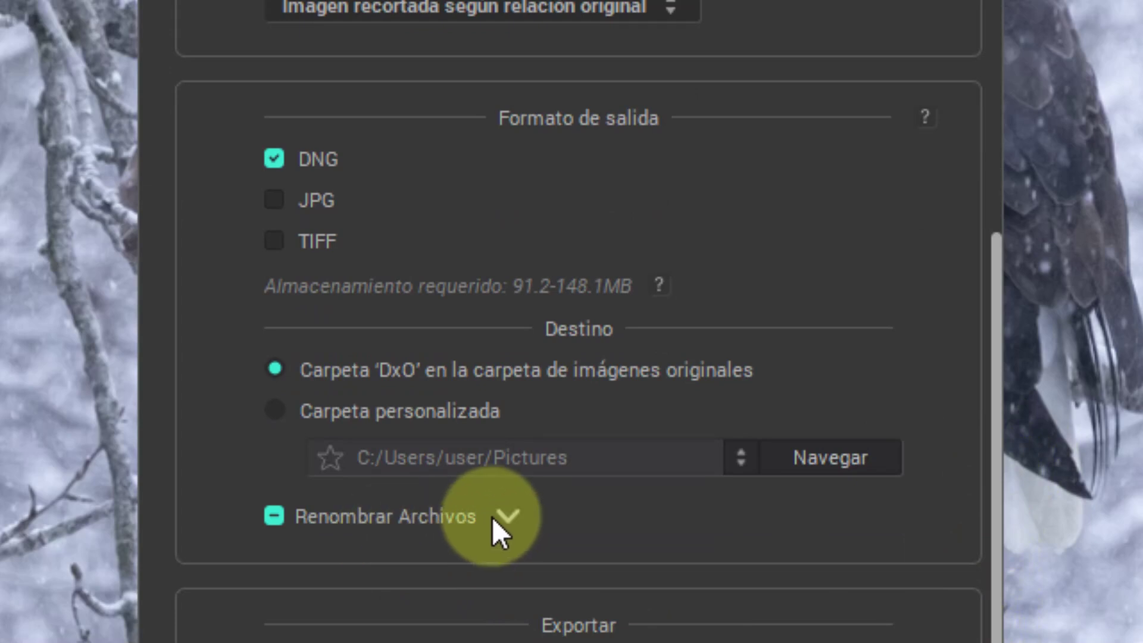
- Expand Renombrar Archivos to check the _DxO_DeepPRIMEXD suffix, then scroll back to the DeepPRIME XD setting
click(508, 516)
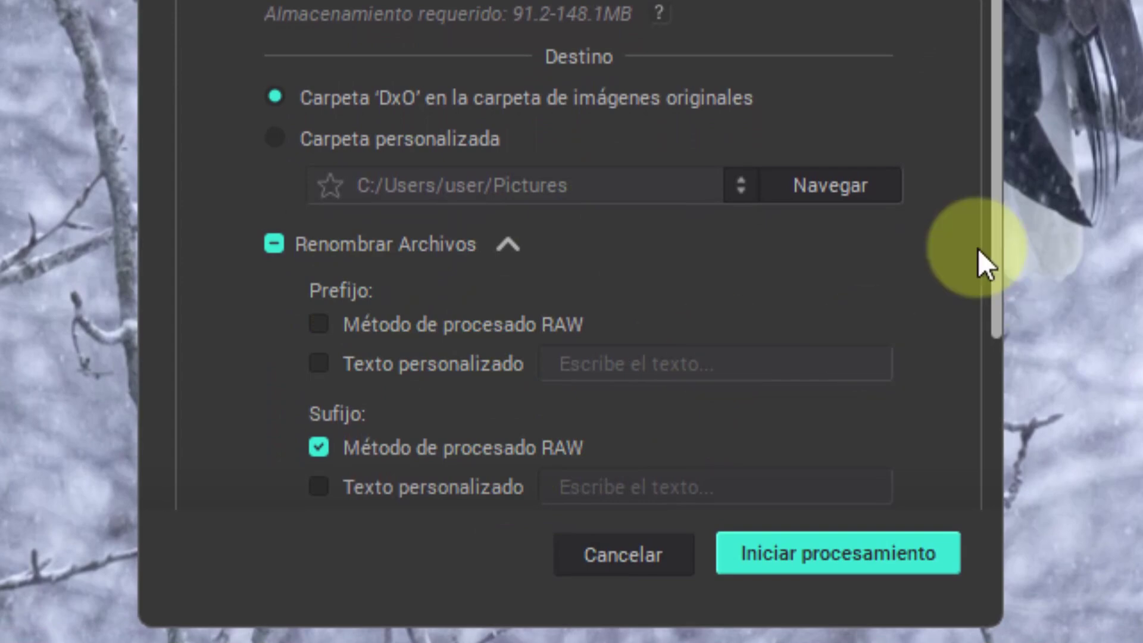
drag(998, 239, 992, 421)
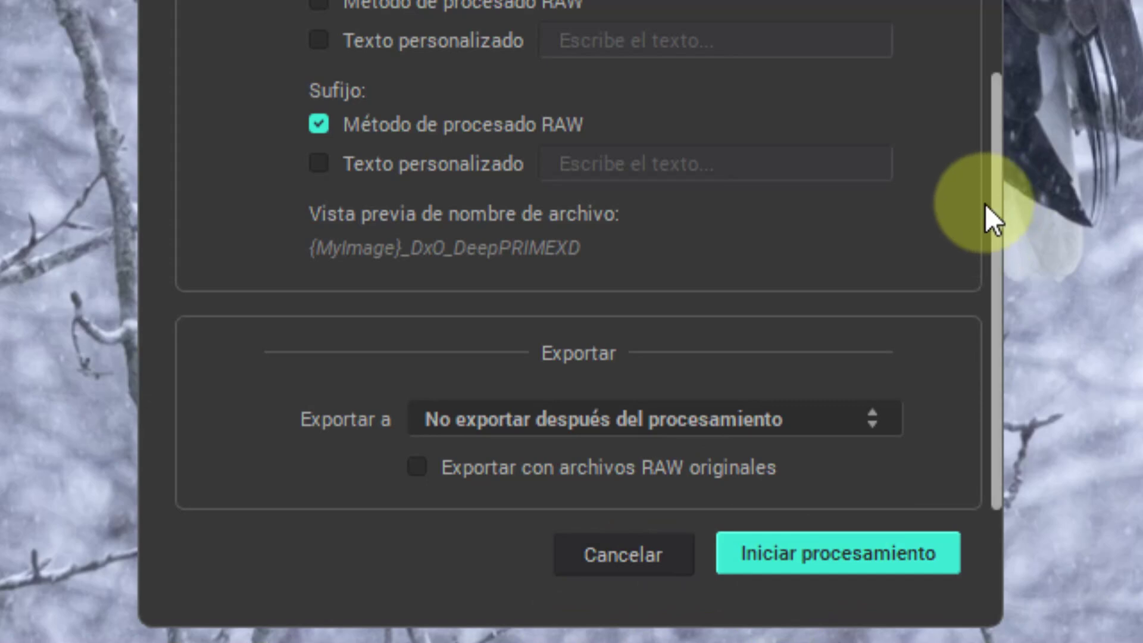
drag(999, 198, 996, 107)
scroll(669, 24, up, 3)
scroll(668, 20, up, 2)
scroll(629, 120, up, 3)
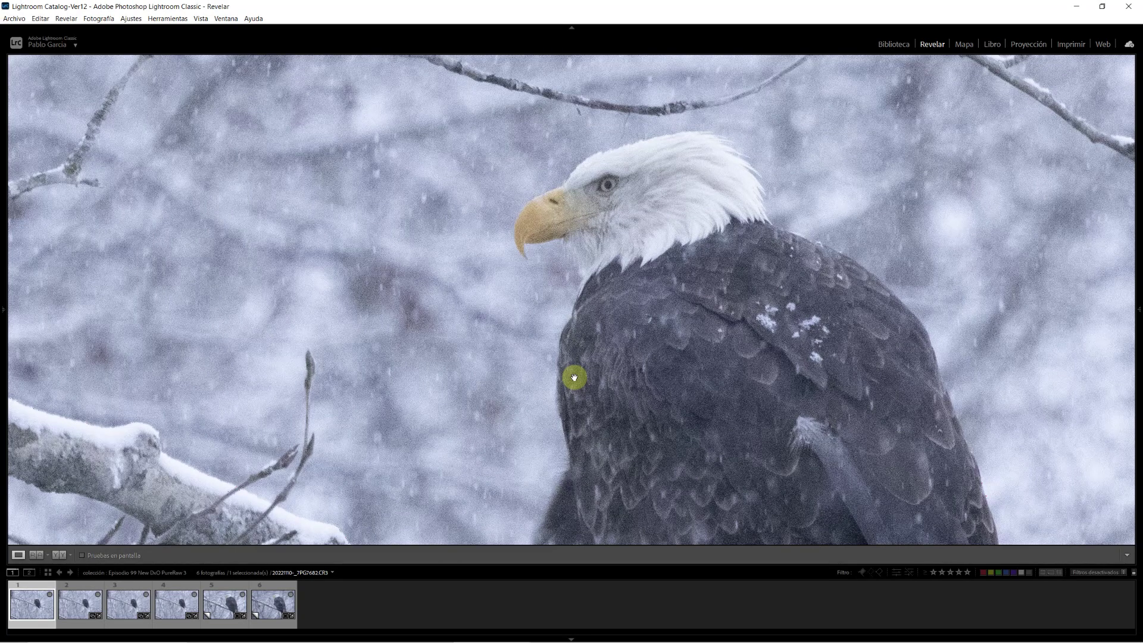
- Compare the original CR3 and DeepPRIME XD DNG zoomed in across snow and feathers, then view the second DNG
click(80, 604)
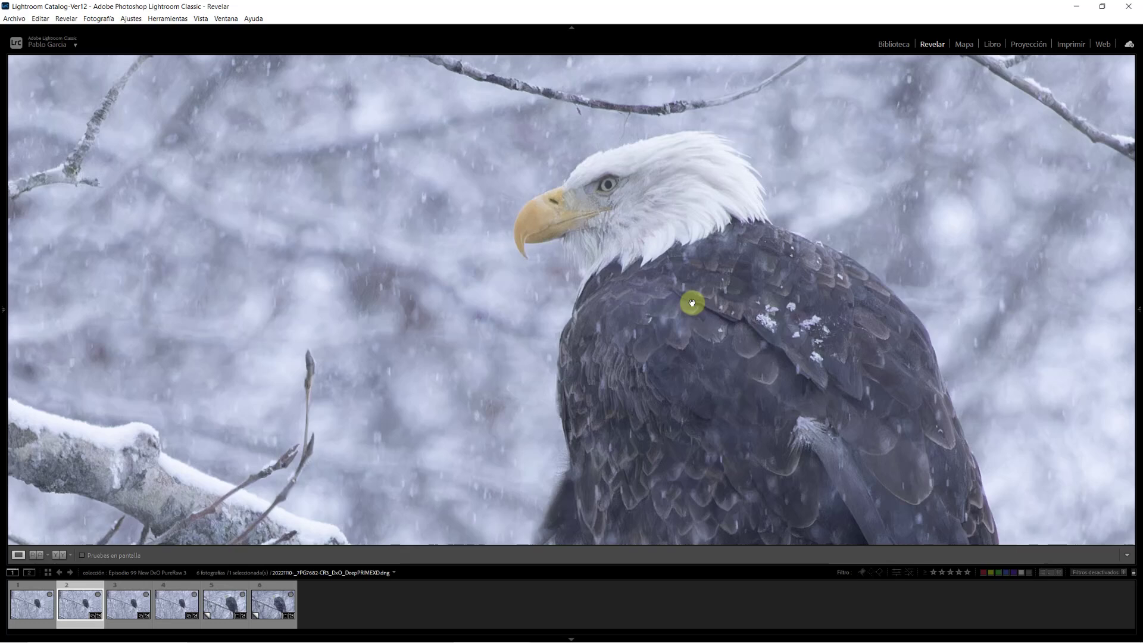
click(41, 589)
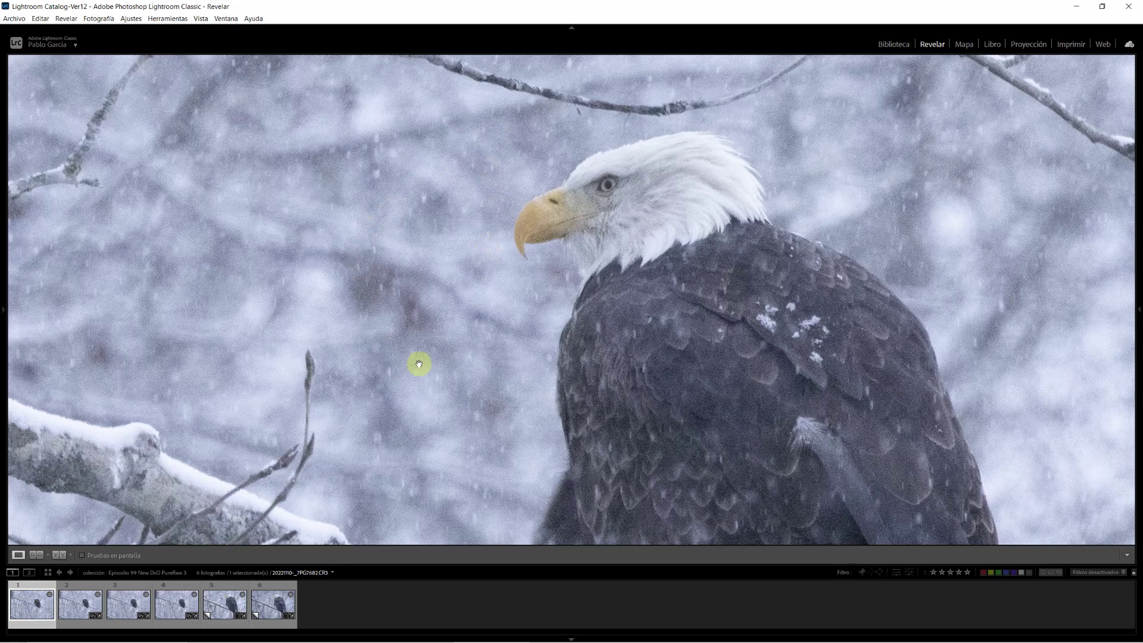
click(82, 594)
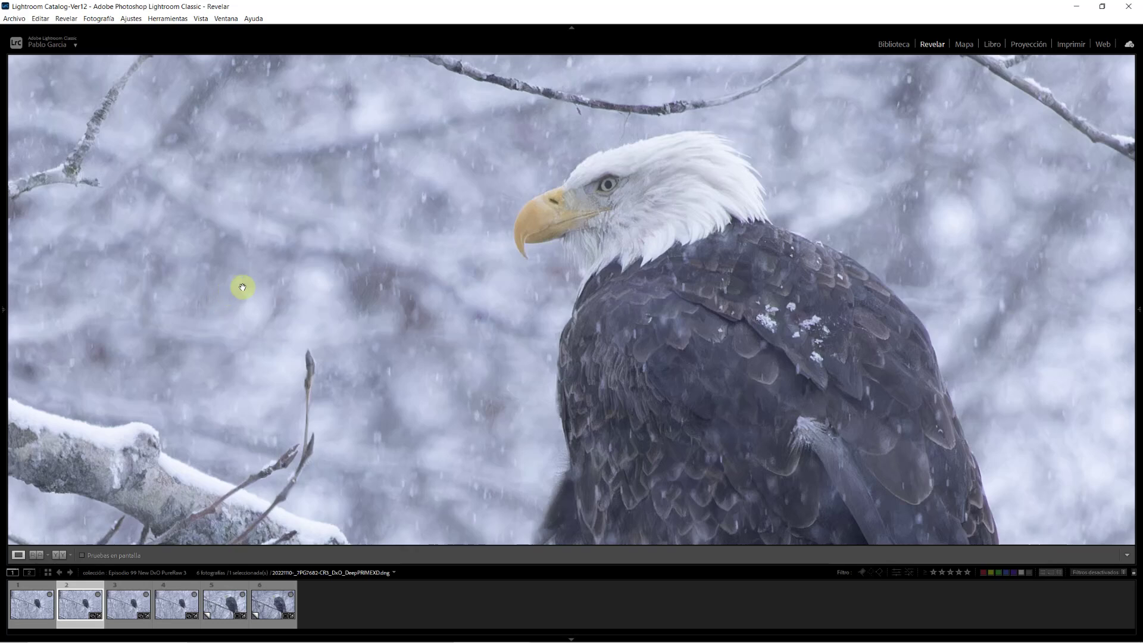
drag(487, 398, 436, 269)
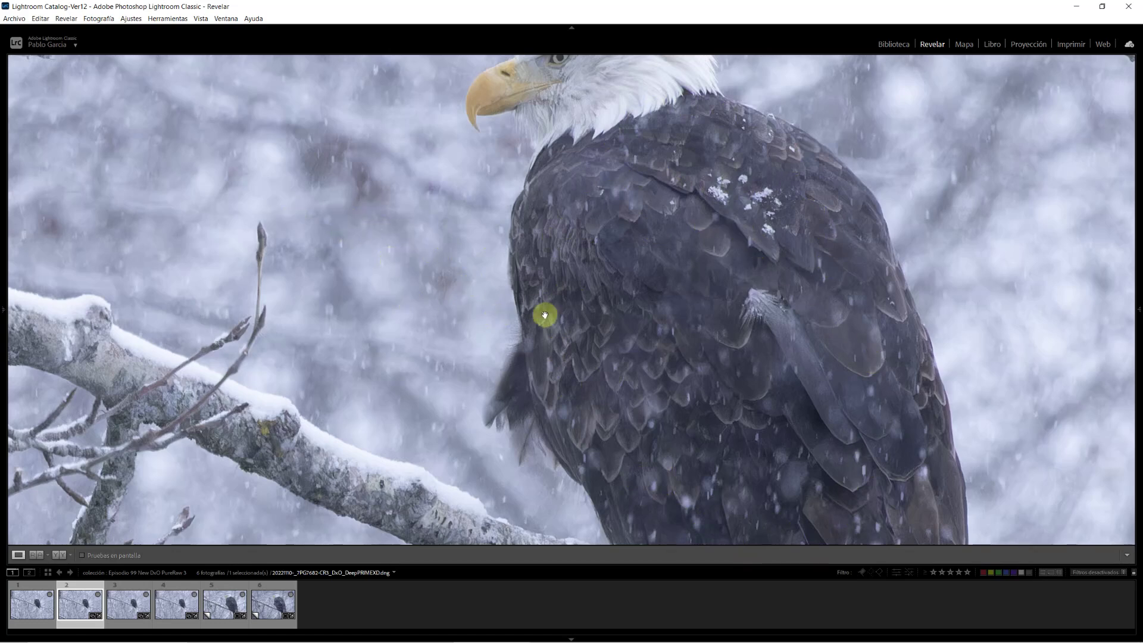
drag(806, 385, 916, 428)
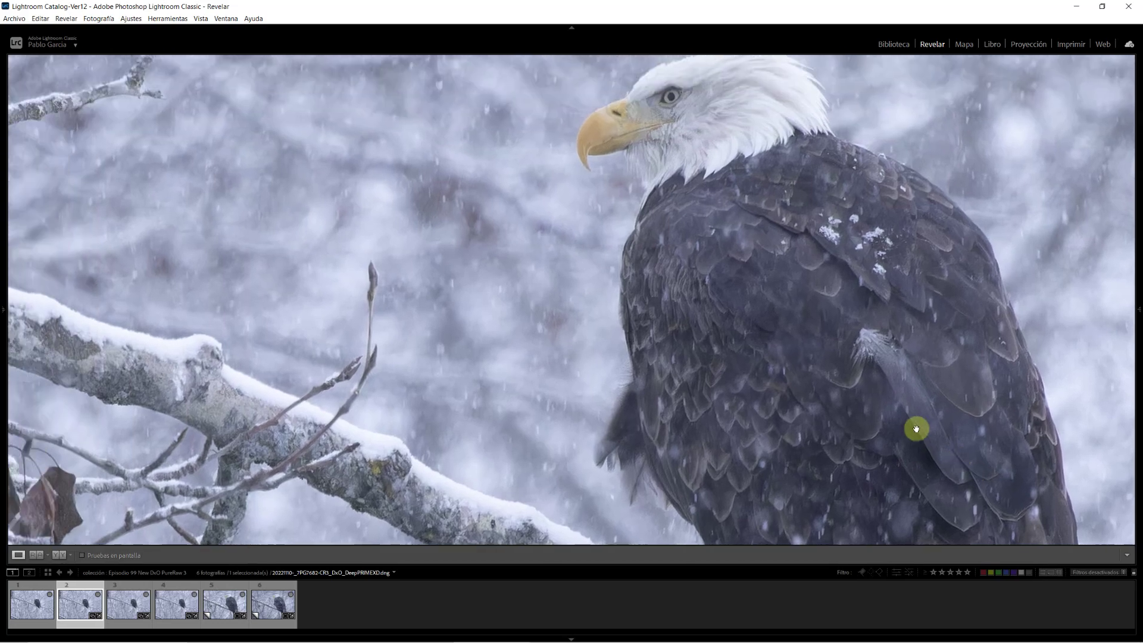
mouse_move(750, 280)
mouse_down()
mouse_move(725, 300)
mouse_move(750, 303)
mouse_up()
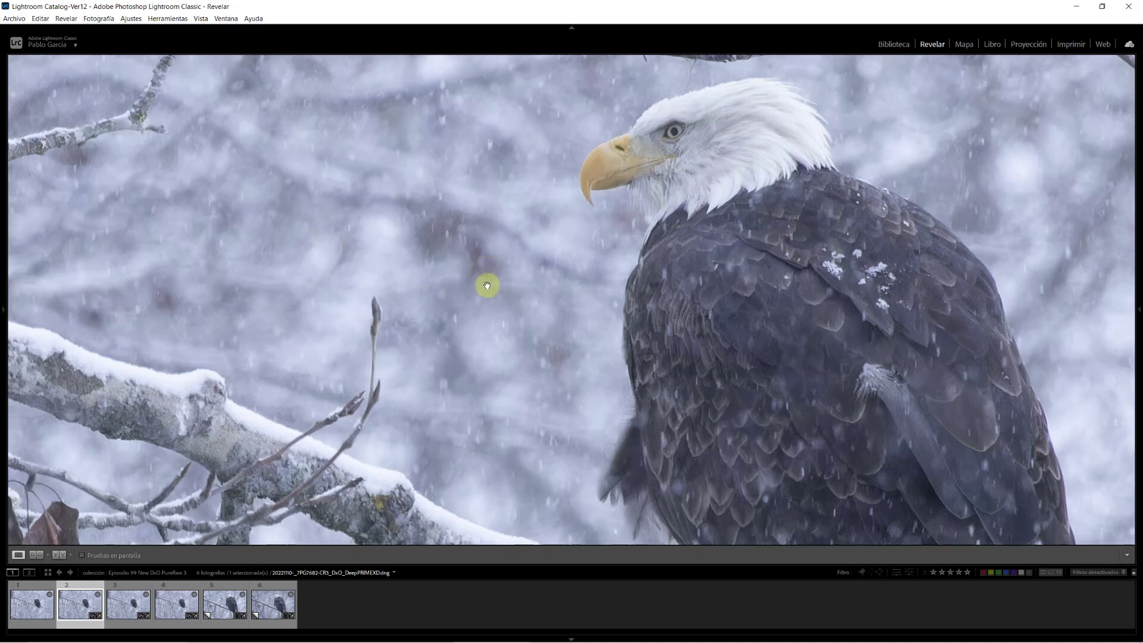
click(130, 588)
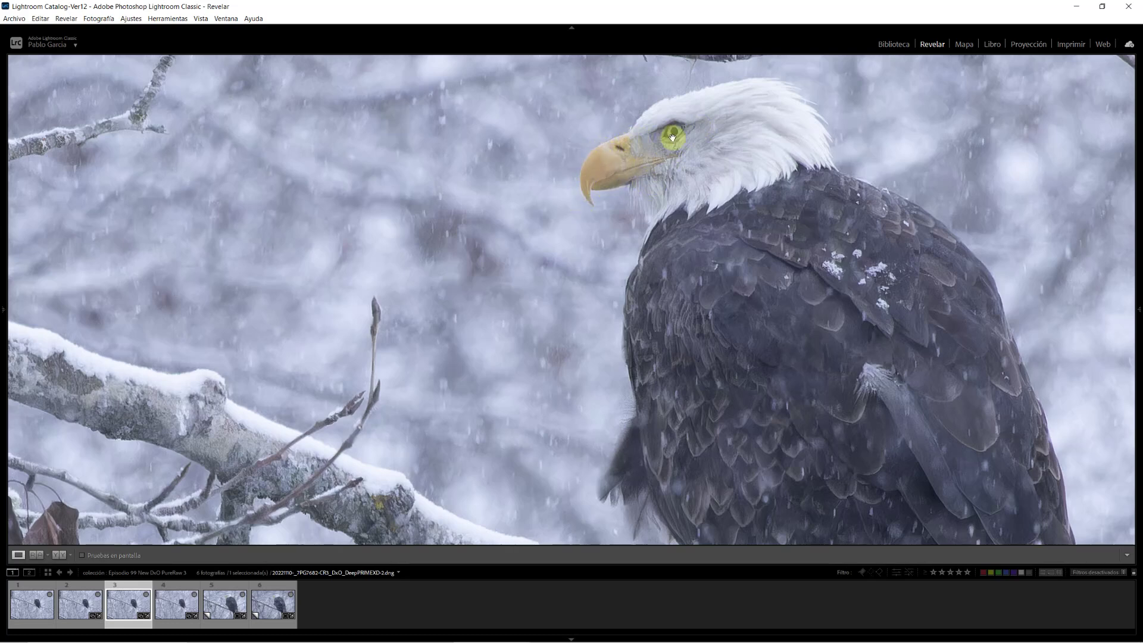
- Step through the first, second and third DeepPRIME XD DNG versions in the filmstrip
click(91, 590)
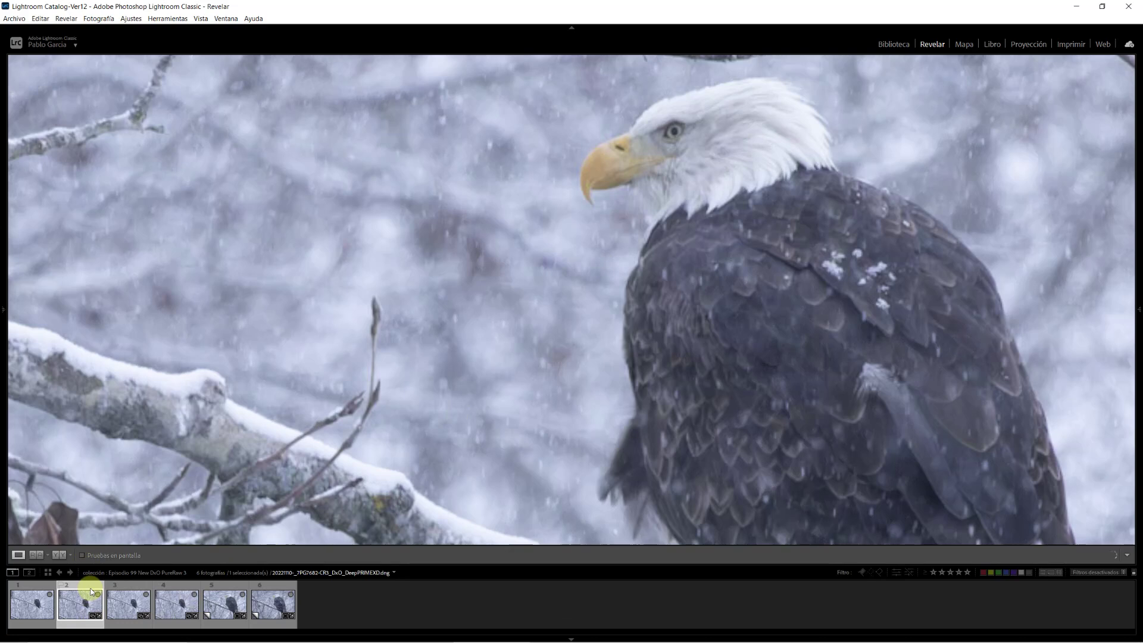
click(132, 590)
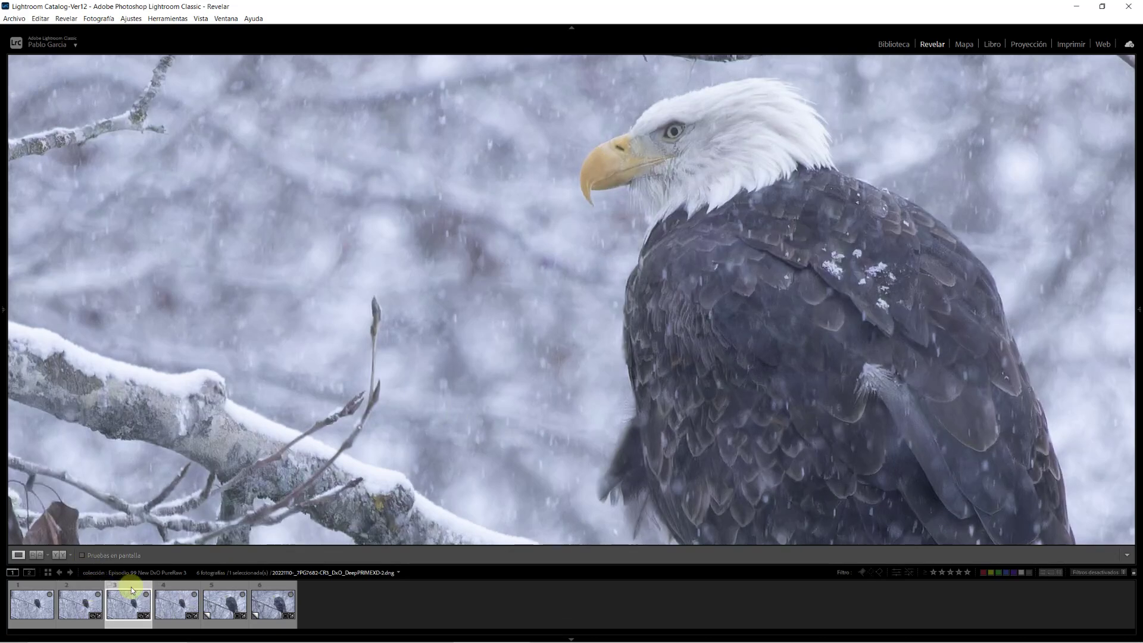
click(184, 592)
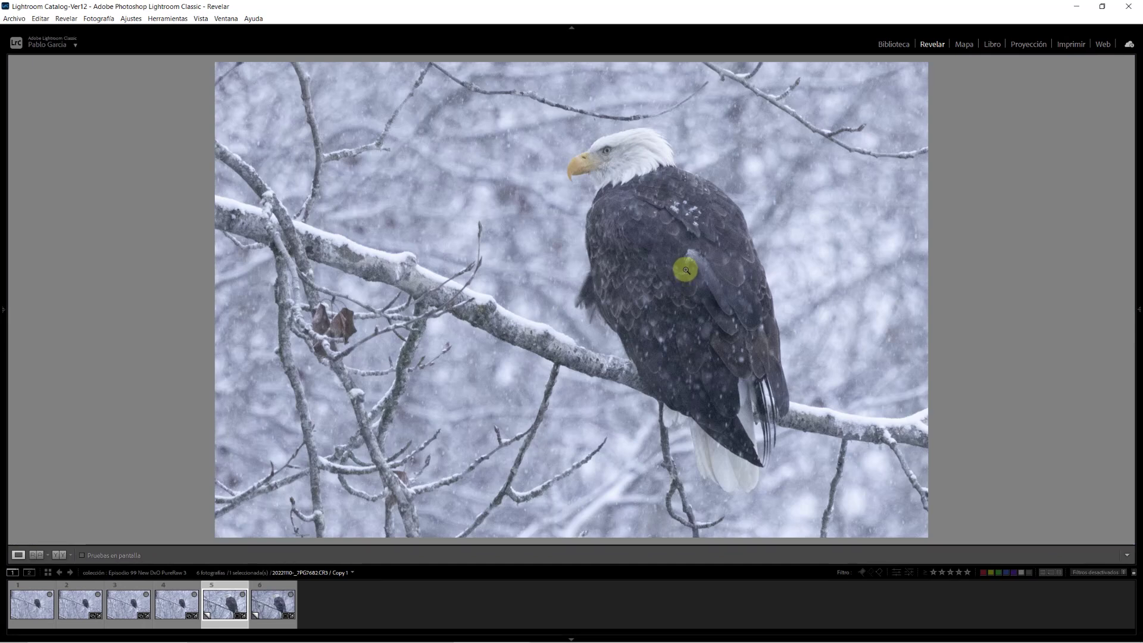
click(273, 602)
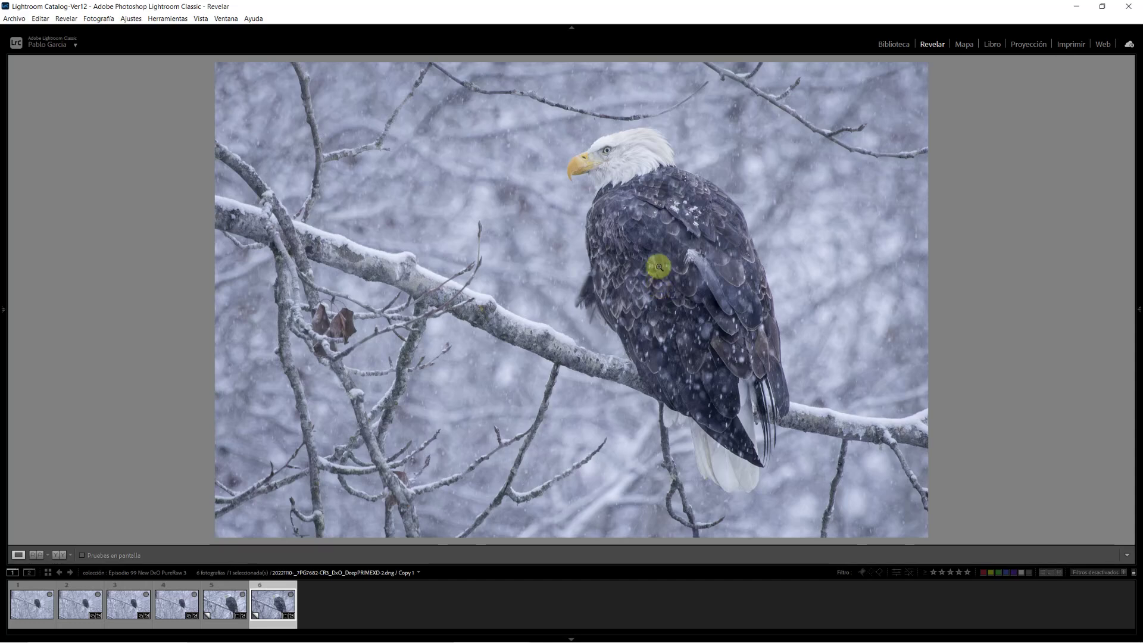
click(629, 151)
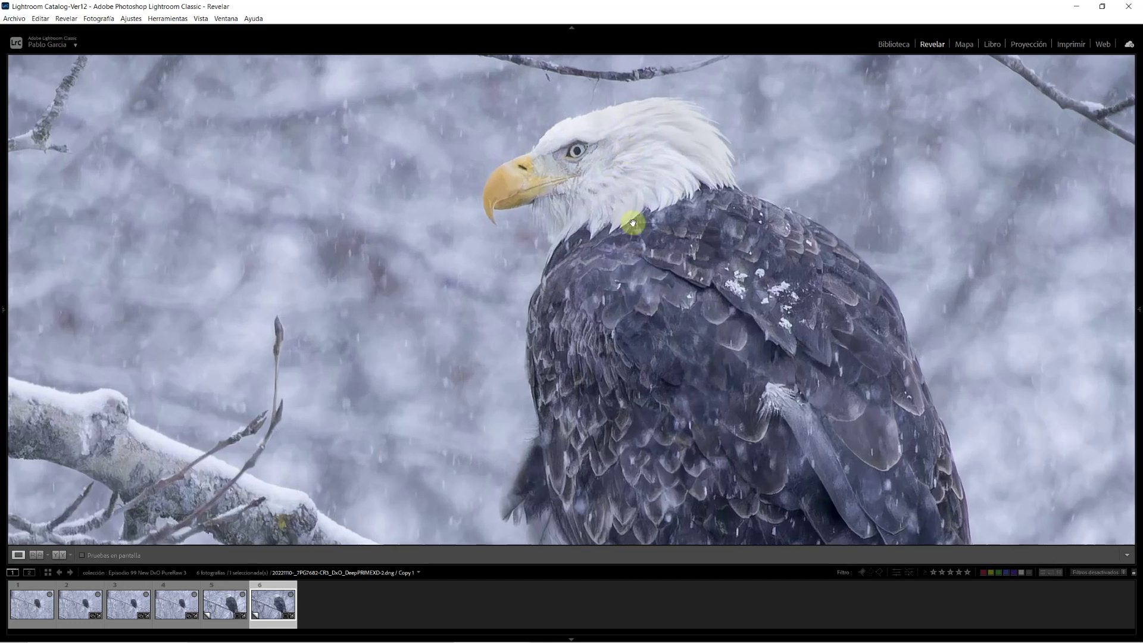
drag(630, 220, 651, 285)
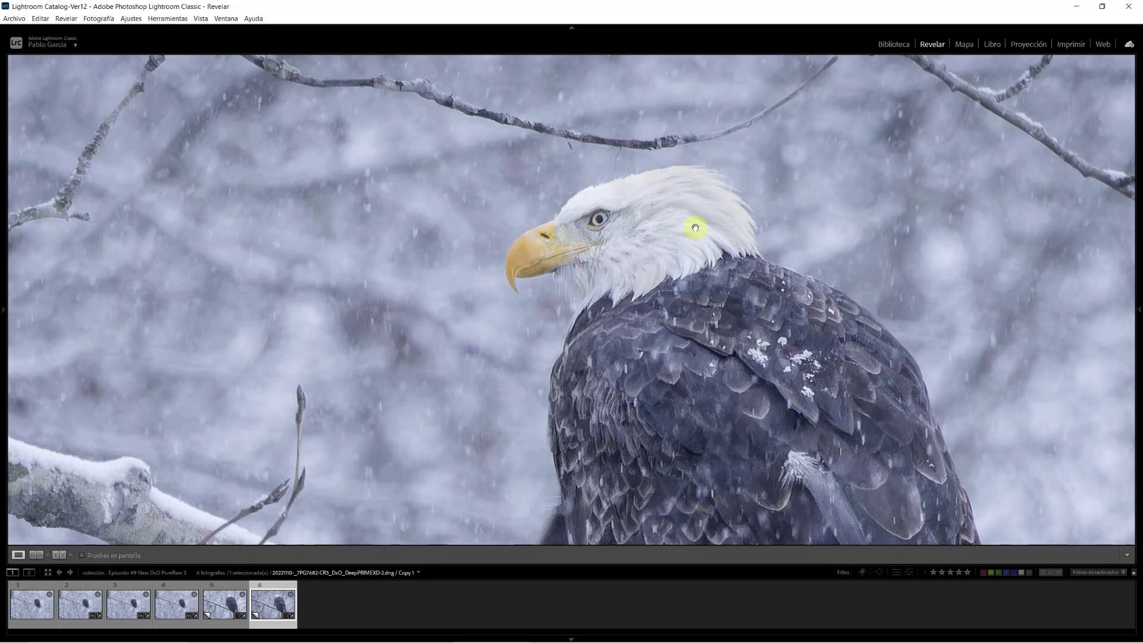
drag(695, 345, 647, 201)
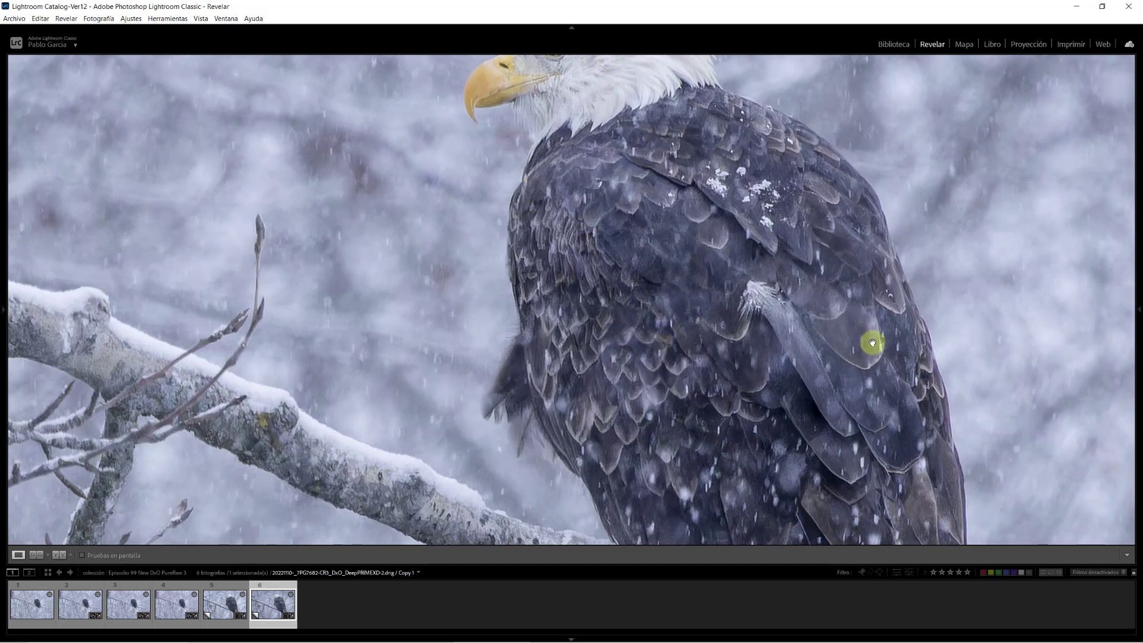
click(695, 348)
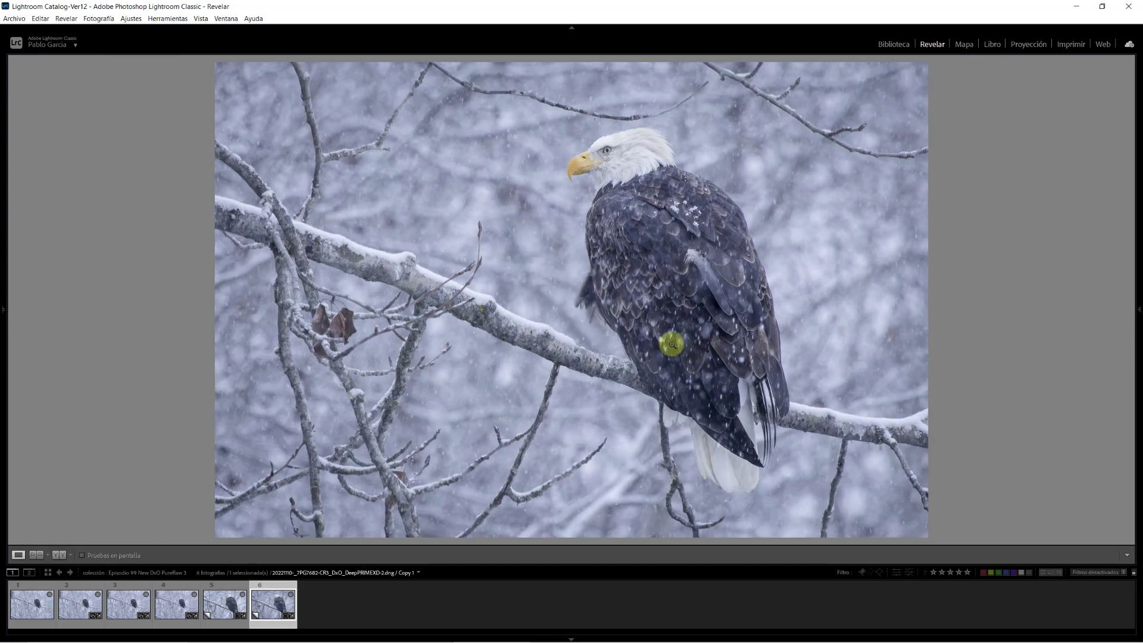
click(229, 591)
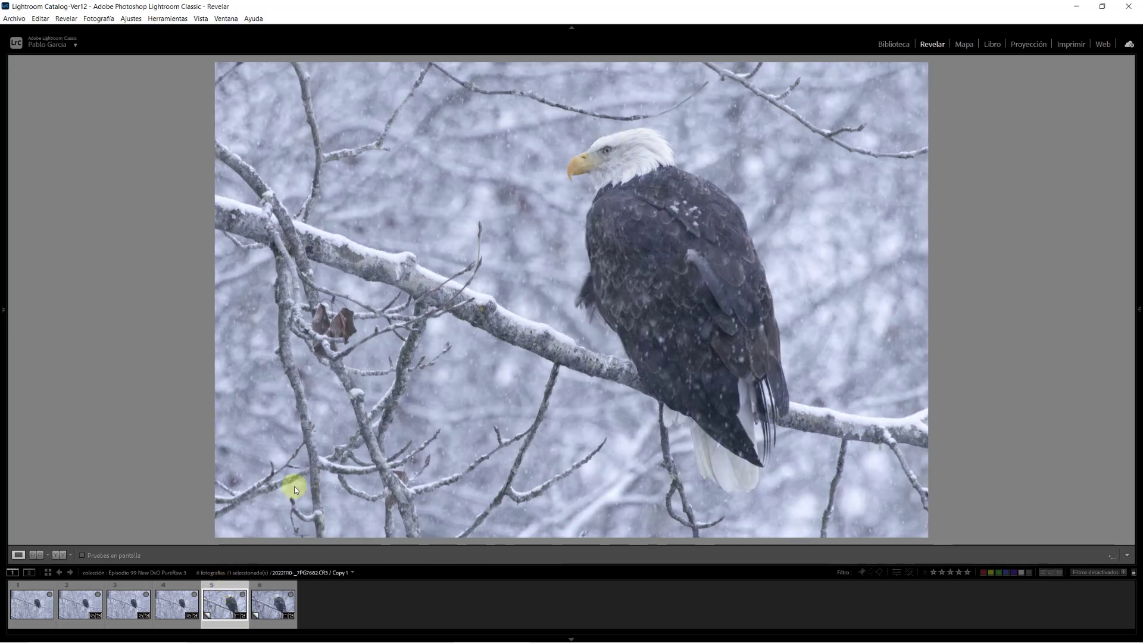
key(f)
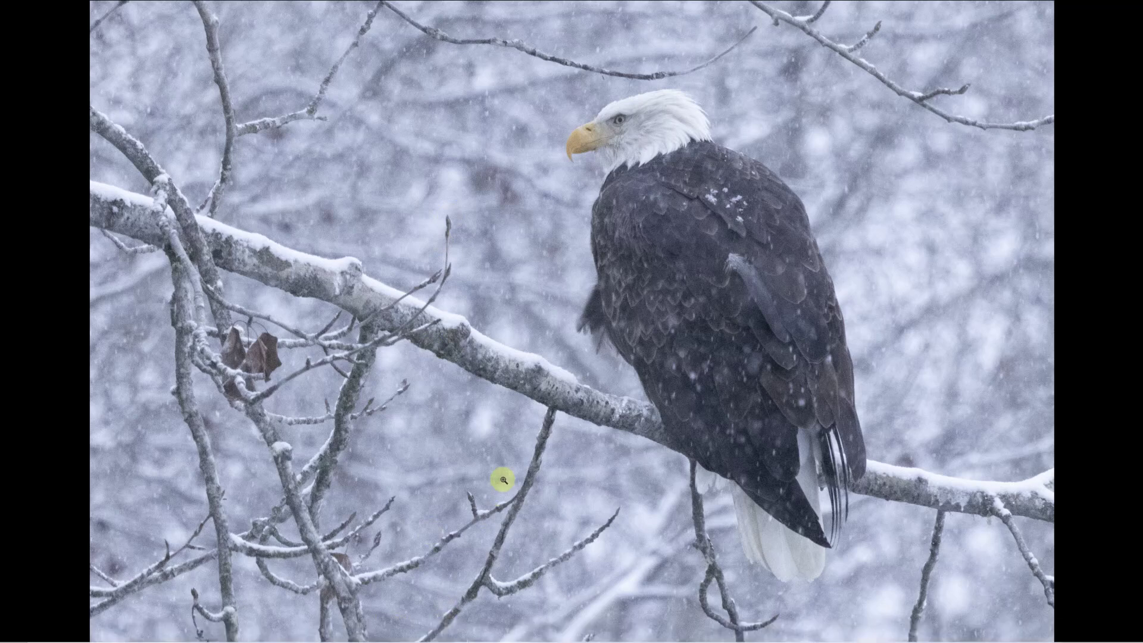
- Switch to the darker, more detailed processed eagle using the backslash key
key(backslash)
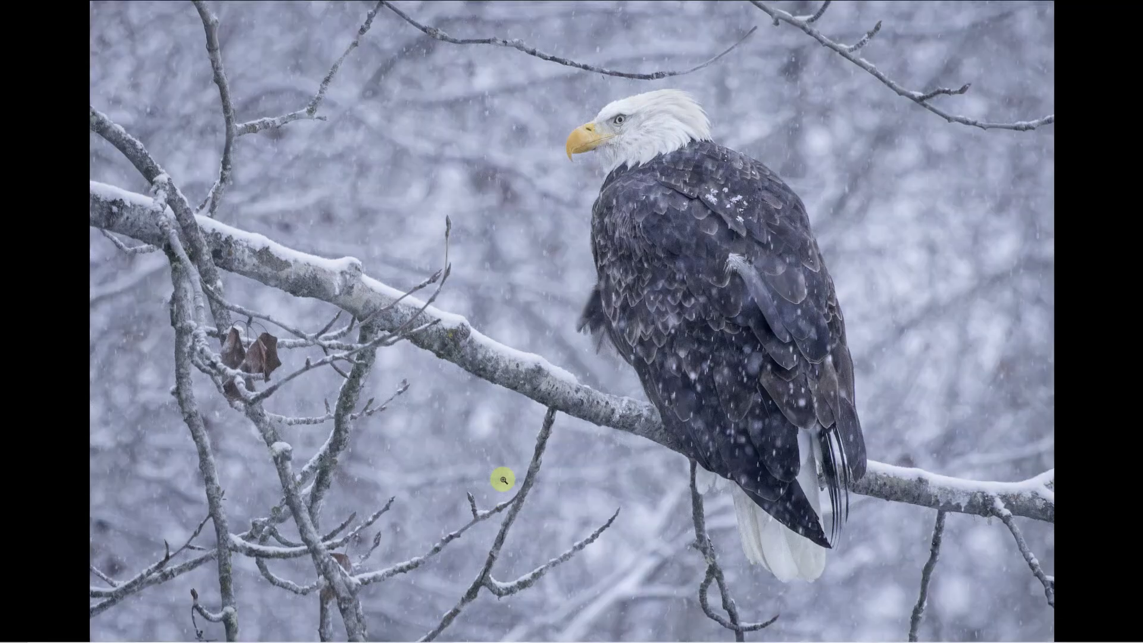